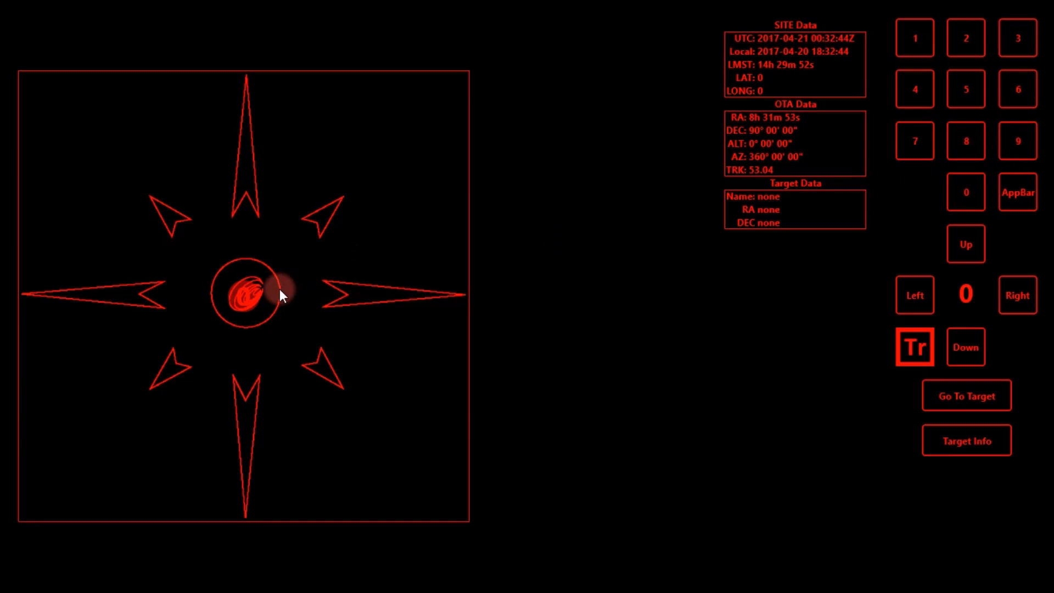
- Slew the mount with the on-screen joystick, diagonally up to the right and then straight up, and bring the joystick back to centre
left_click_drag(260, 278, 387, 168)
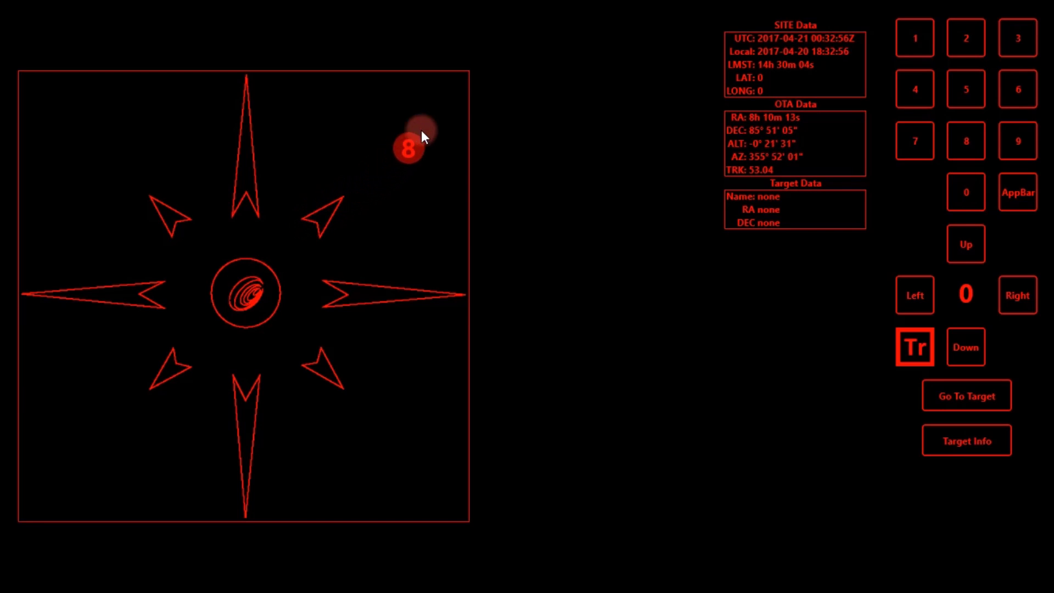
left_click_drag(422, 134, 258, 54)
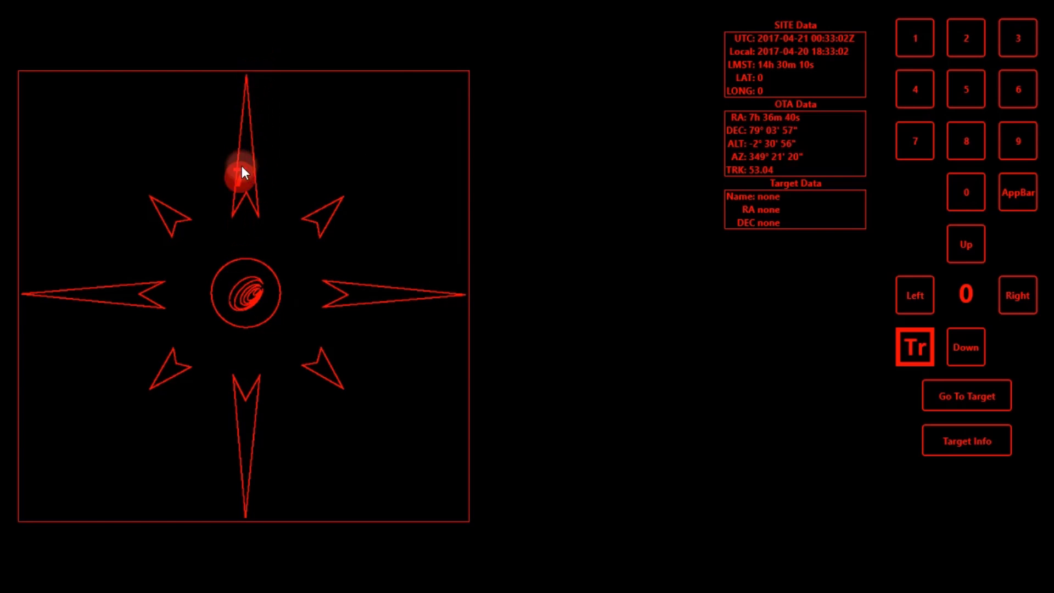
left_click_drag(240, 270, 246, 277)
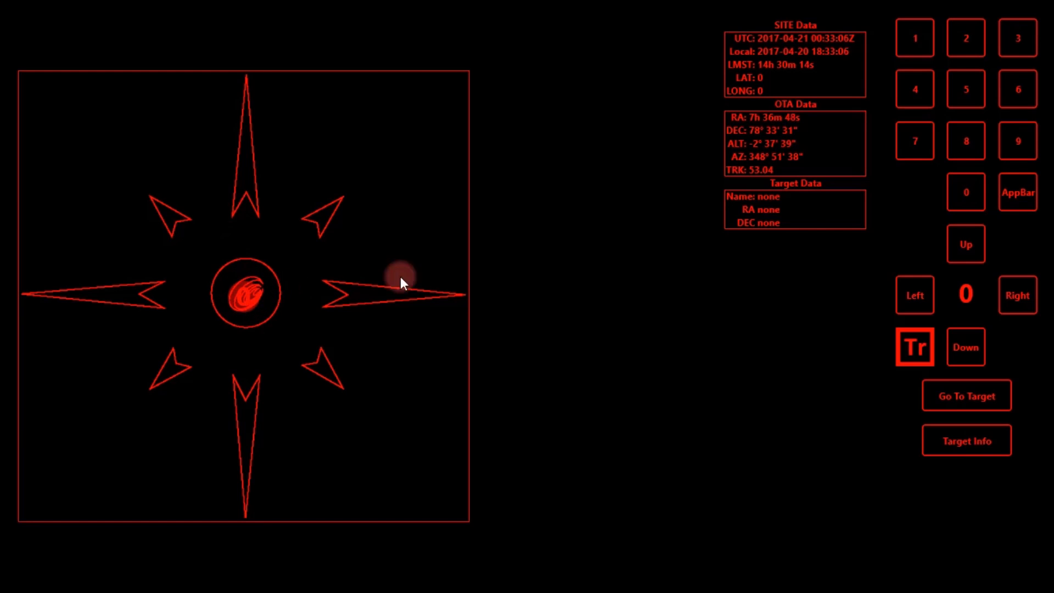
- Set the slew speed to 8 and nudge the mount left, right and up with the directional controls
left_click(981, 247)
left_click(976, 143)
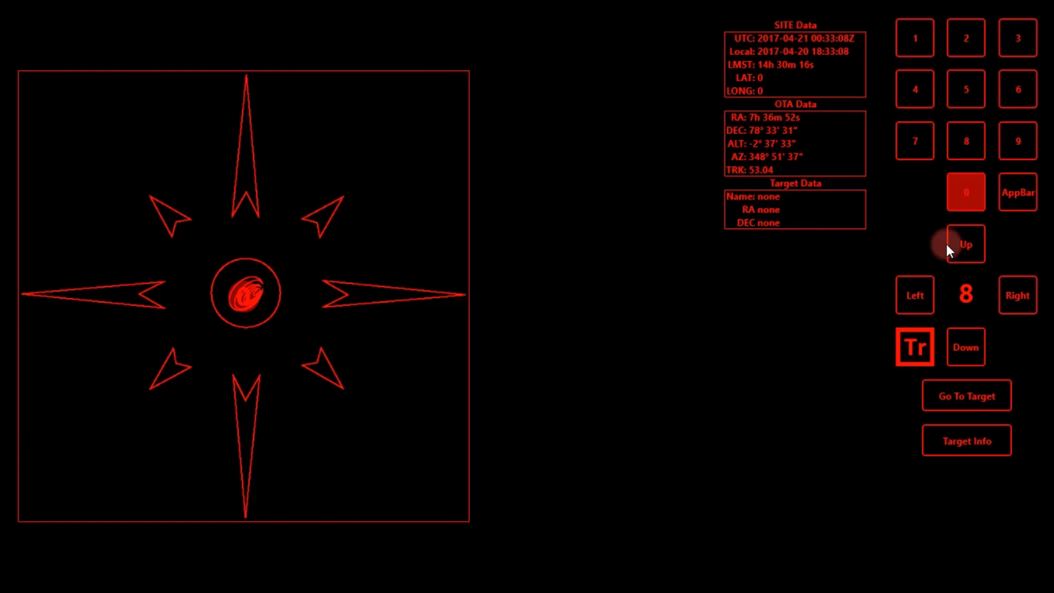
left_click(916, 294)
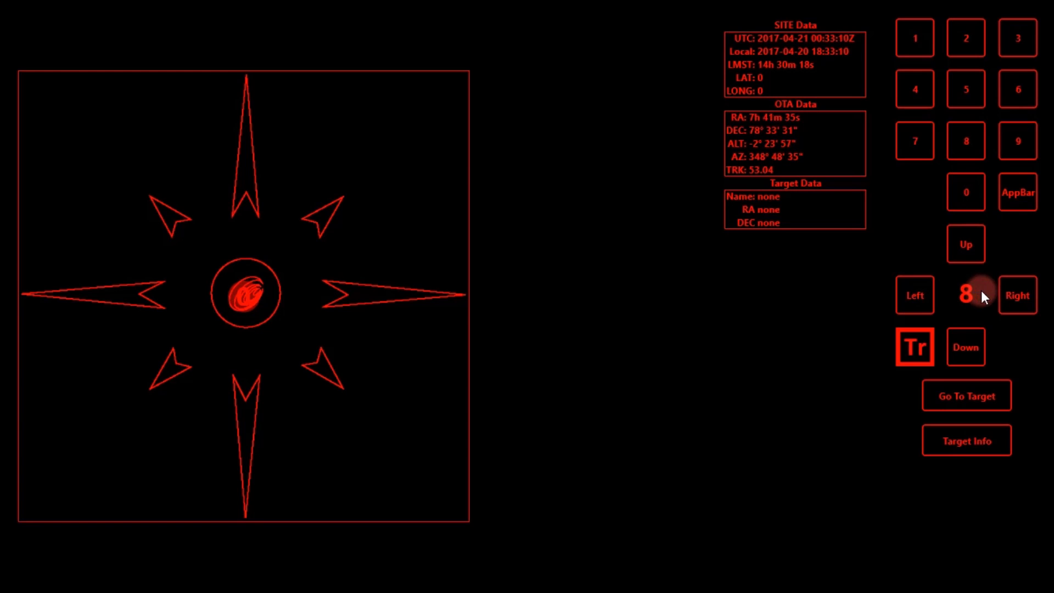
left_click(1012, 292)
left_click(967, 253)
left_click(946, 402)
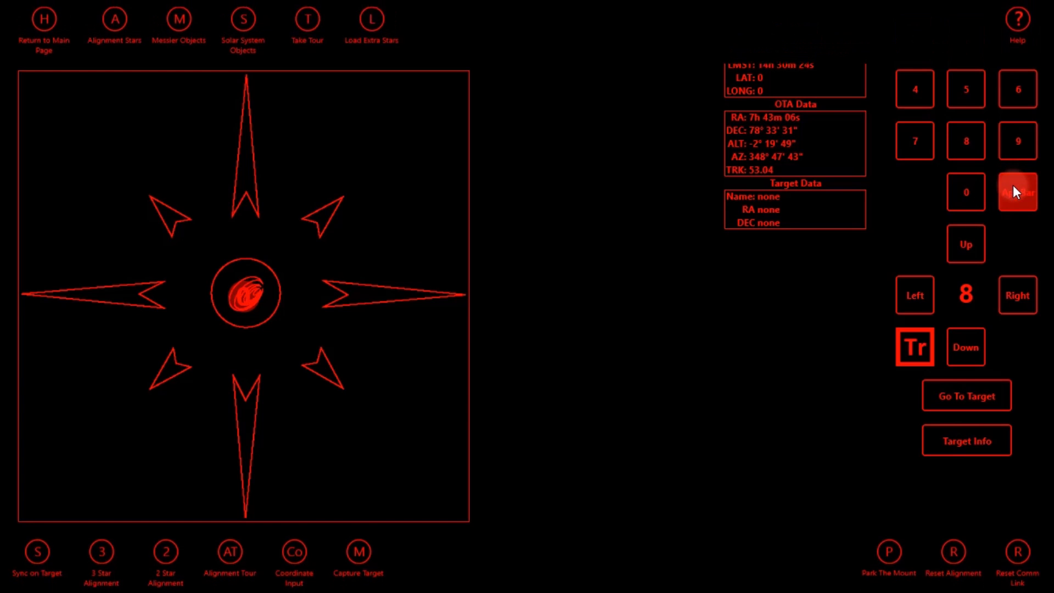
- Look through the Messier objects catalogue from Group 0 to Group 4, and return to the mount control page
left_click(936, 197)
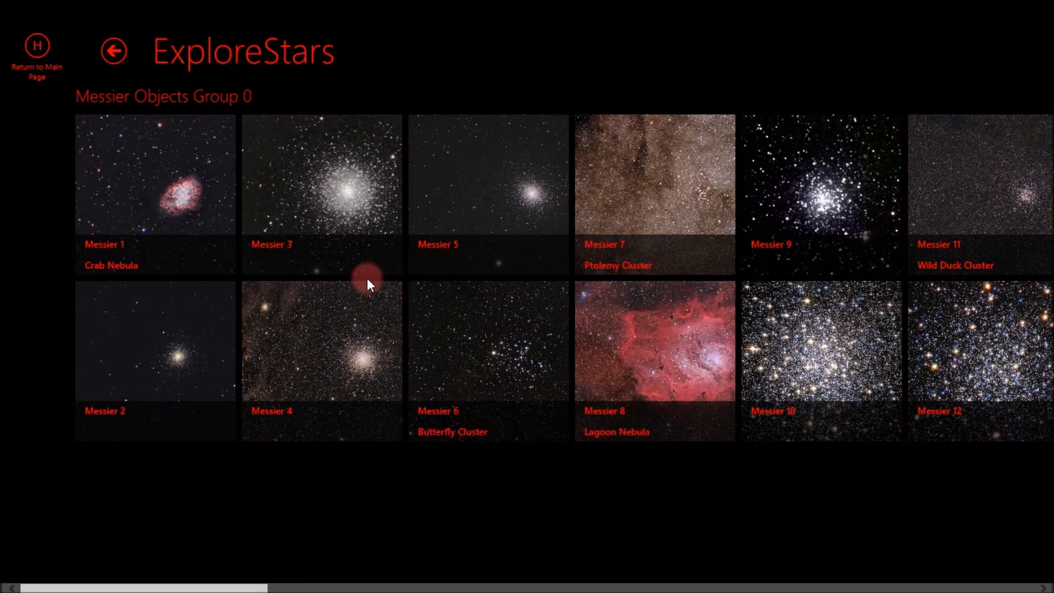
scroll(468, 309, "down", 10)
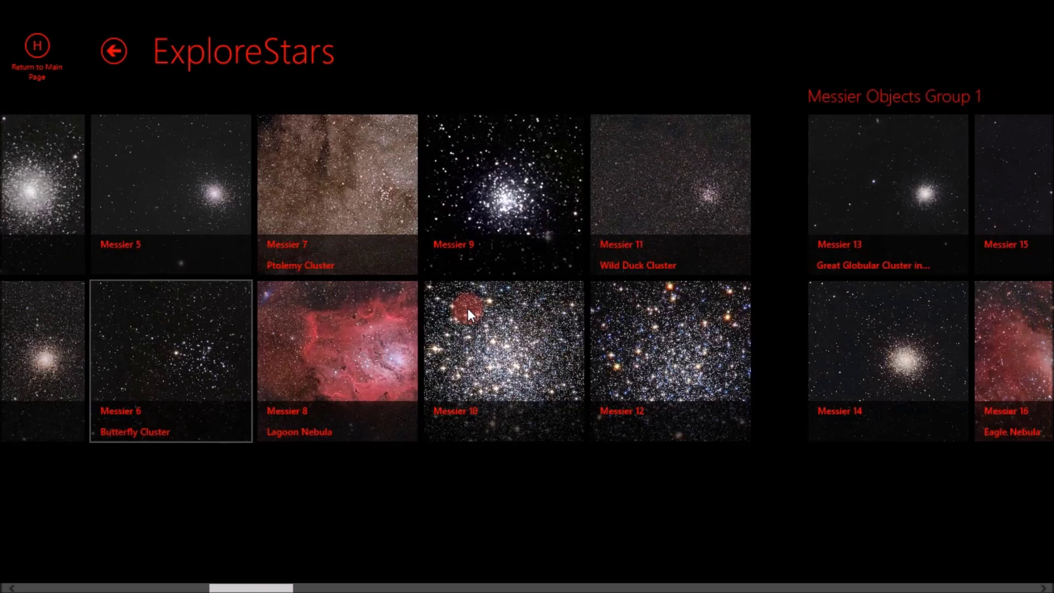
scroll(468, 308, "down", 5)
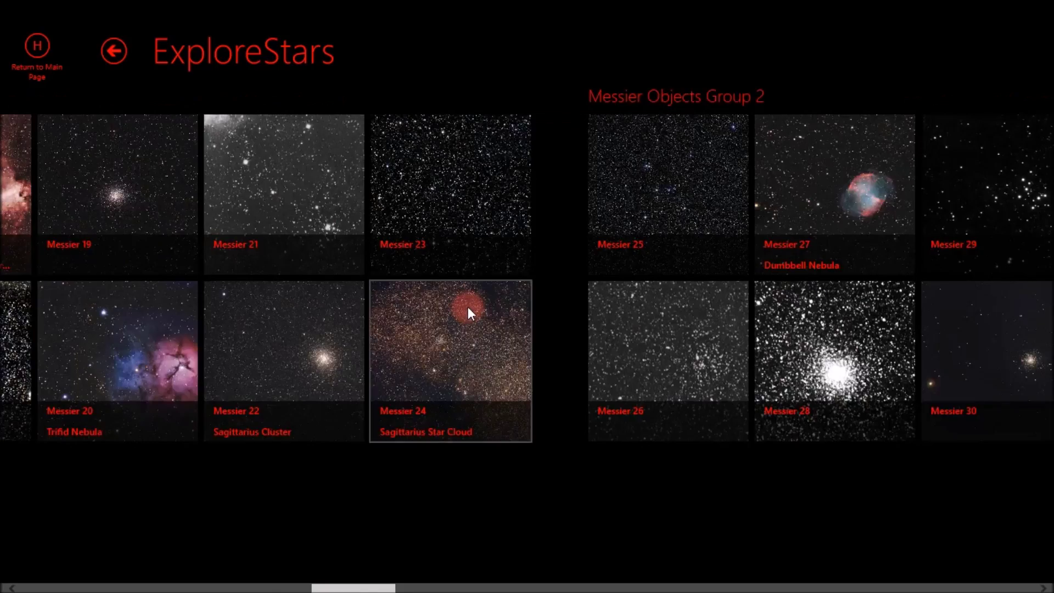
scroll(468, 307, "down", 6)
scroll(500, 301, "down", 8)
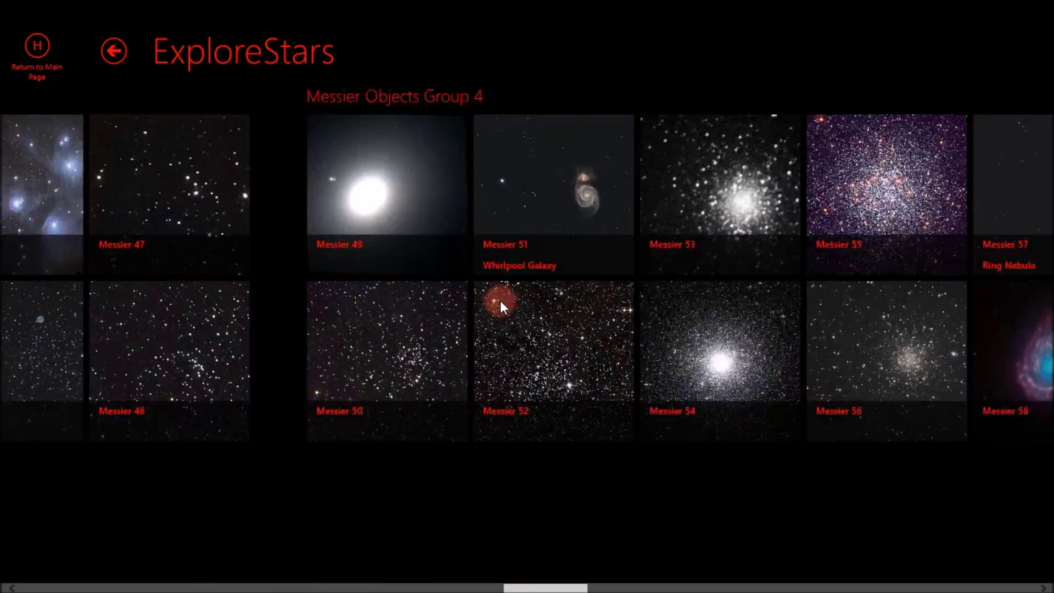
scroll(492, 300, "up", 3)
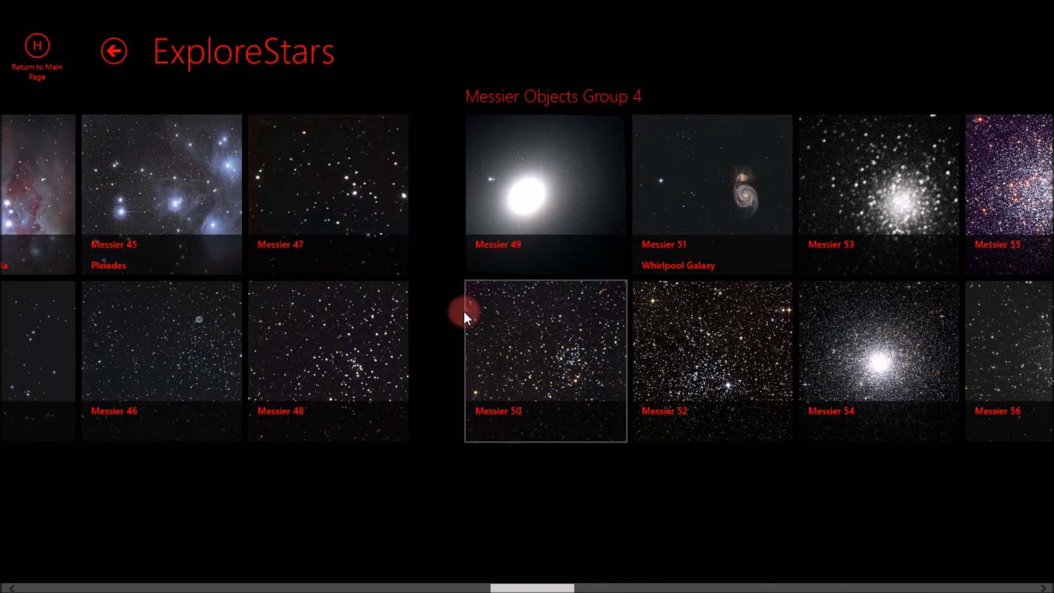
scroll(450, 325, "up", 2)
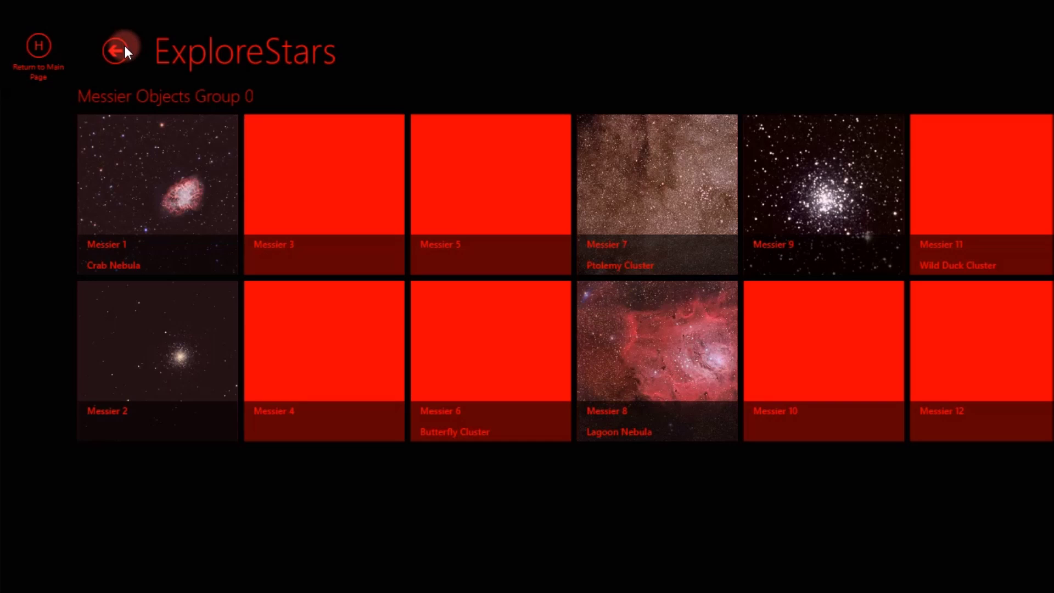
left_click(38, 49)
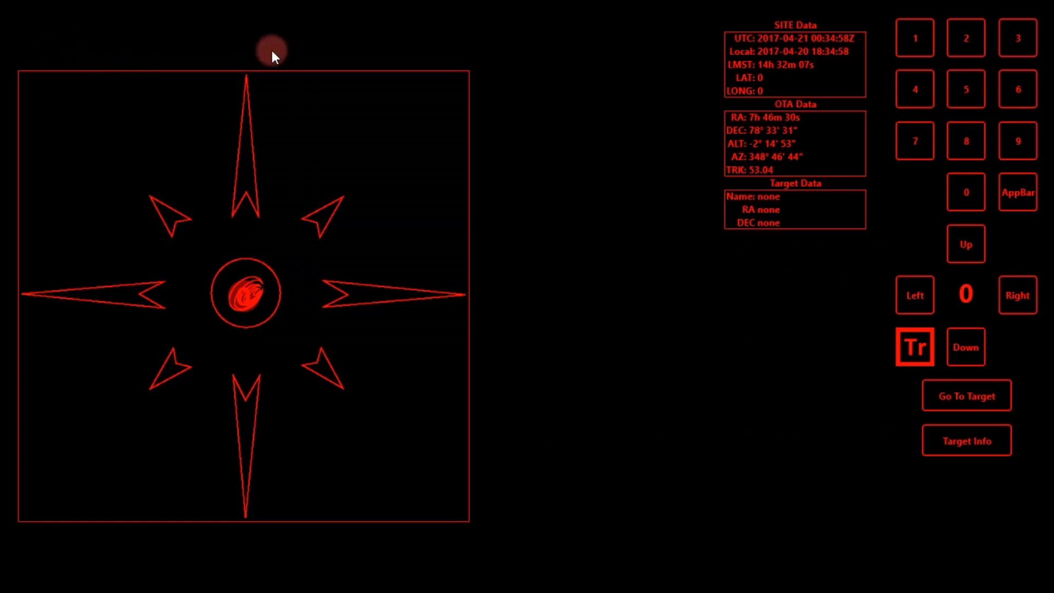
- Start a 2 Star Alignment and skip the suggested stars, including Alphard, until Regulus is offered
left_click(1018, 198)
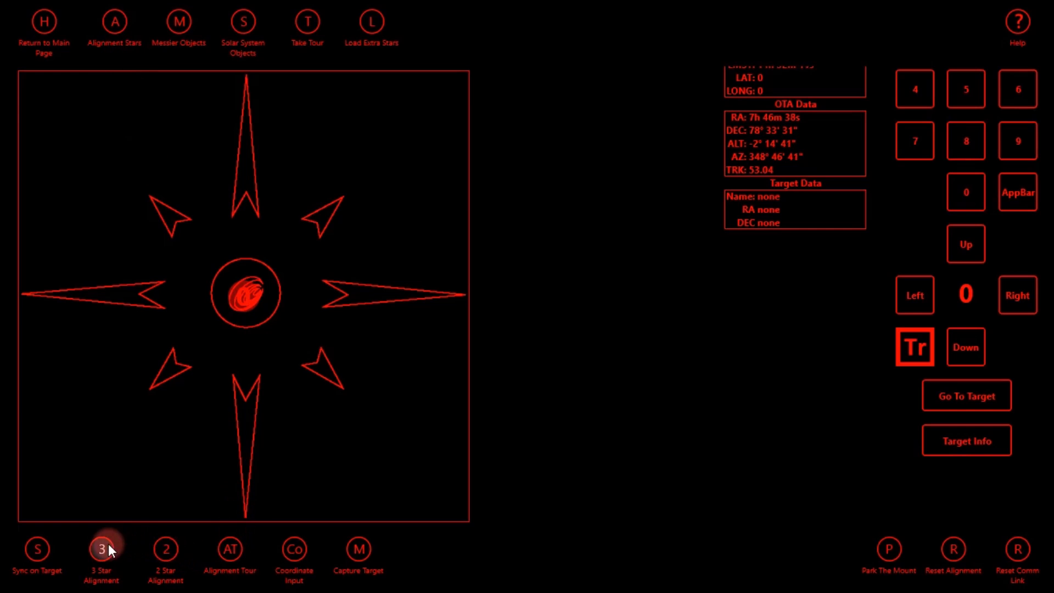
left_click(170, 547)
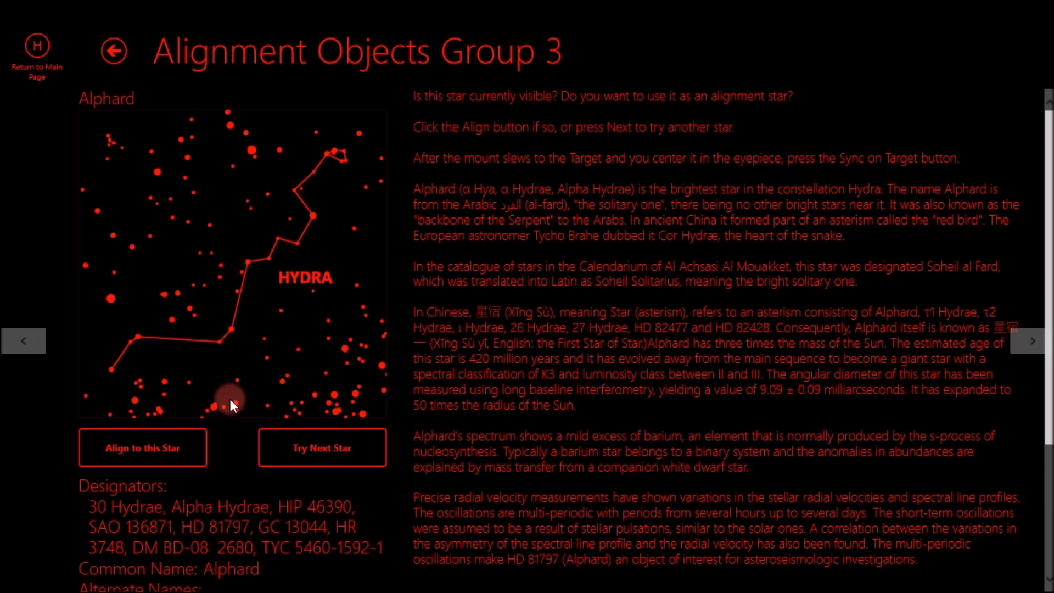
left_click(316, 461)
left_click(317, 453)
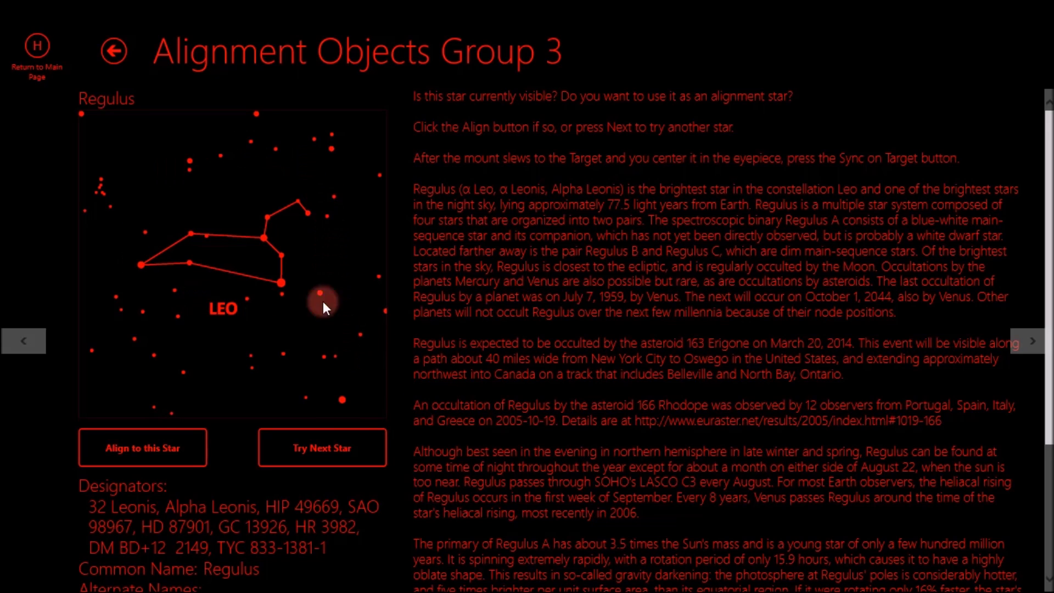
- Accept Regulus as the first alignment star and slew the mount to it
left_click(197, 439)
left_click(99, 143)
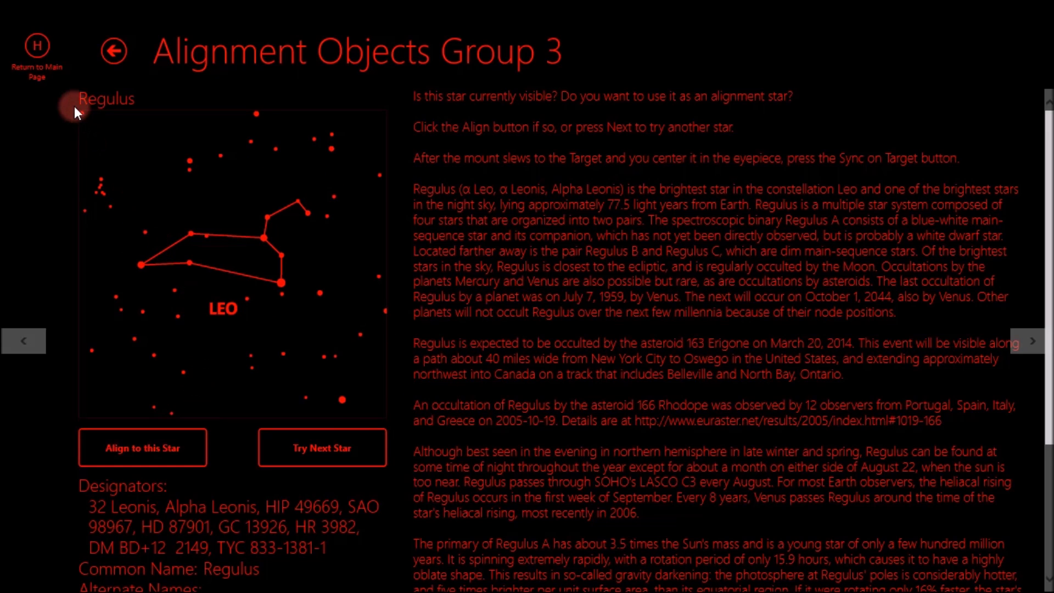
left_click(200, 450)
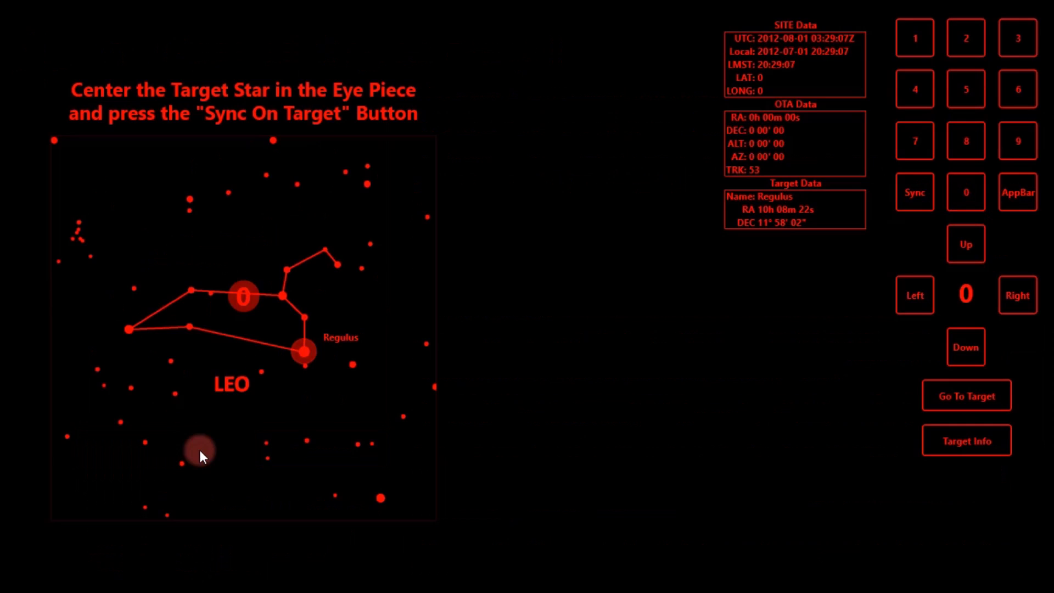
left_click(370, 392)
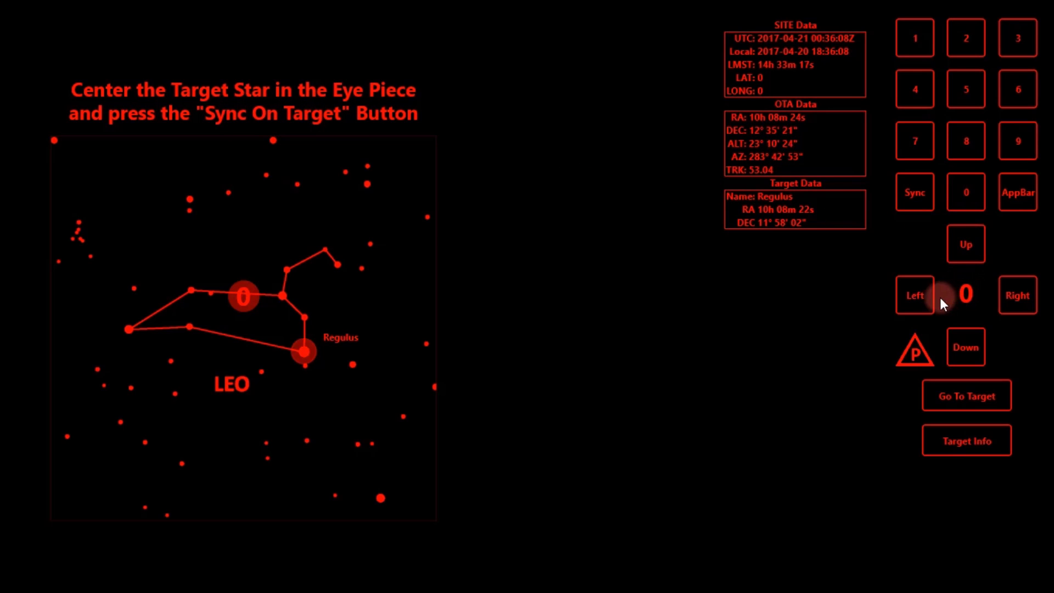
- Centre Regulus with small upward corrections at speed 0 and sync the mount on the target
left_click(950, 237)
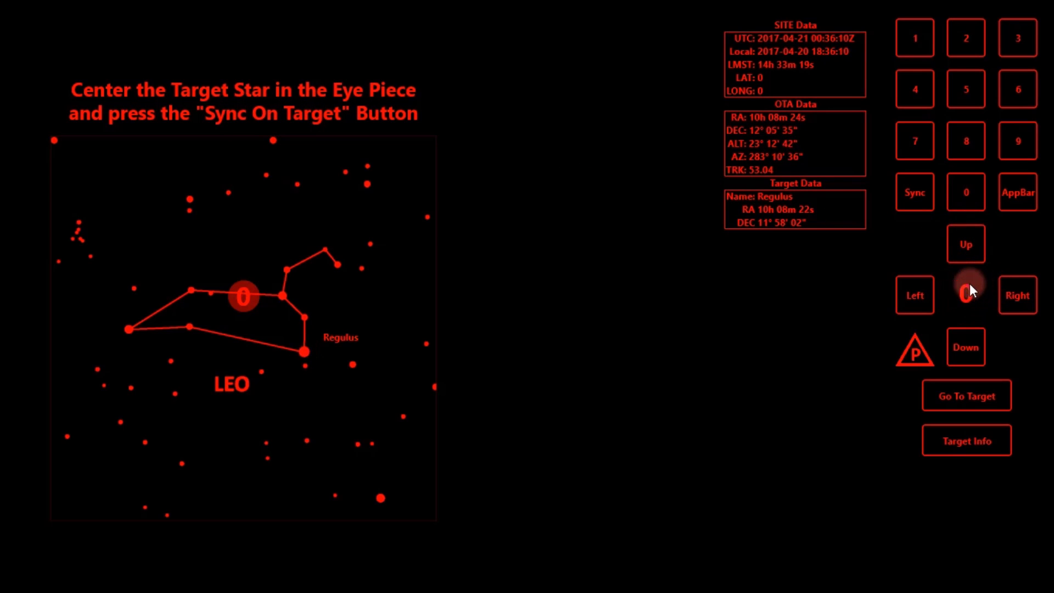
left_click(962, 260)
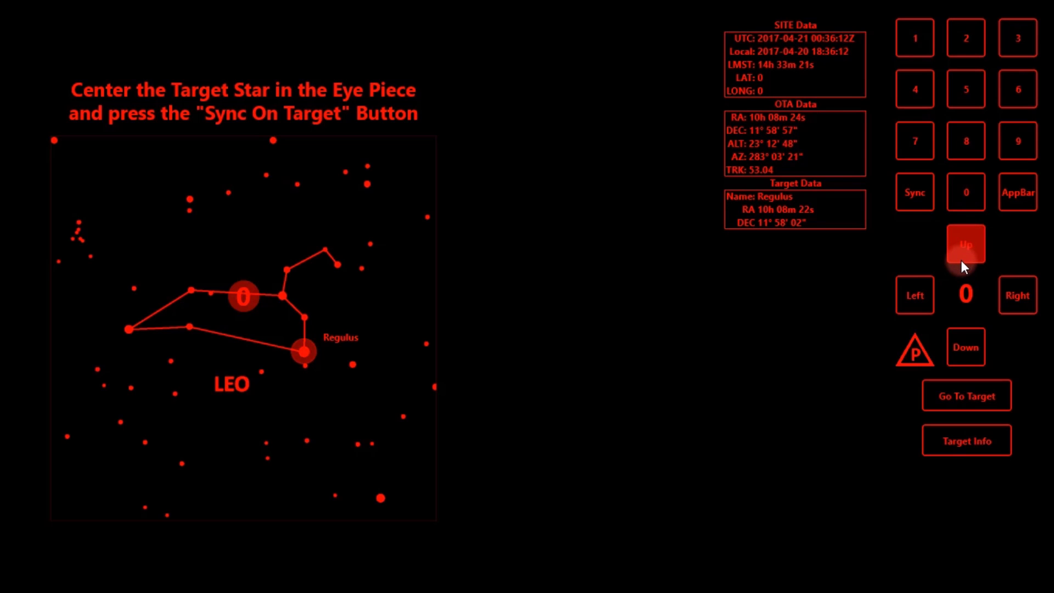
left_click(1019, 192)
left_click(33, 554)
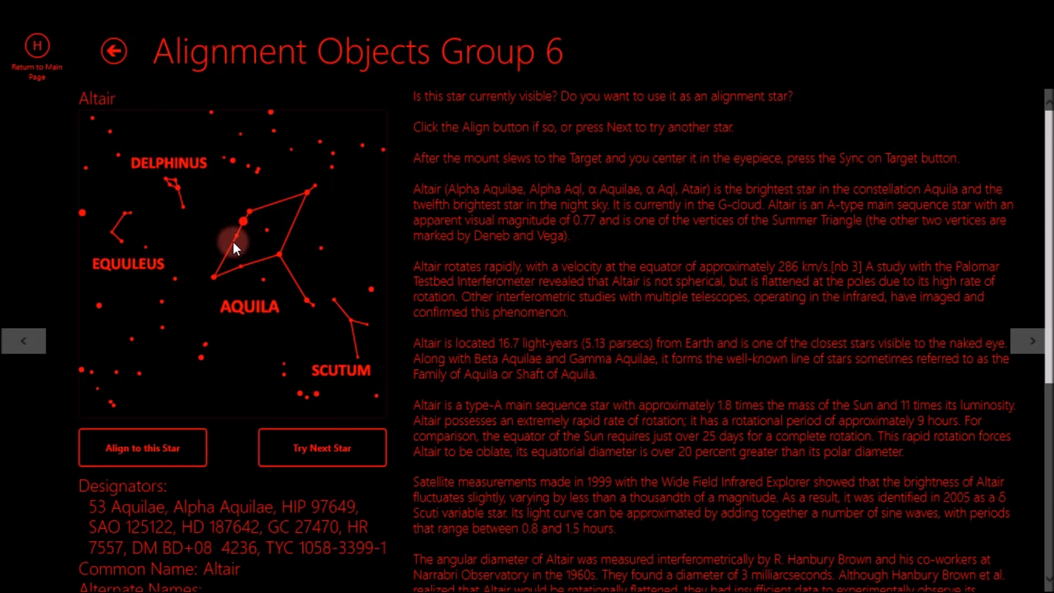
- Look over Altair's description, accept it as the second alignment star and sync the mount on it
left_click(192, 439)
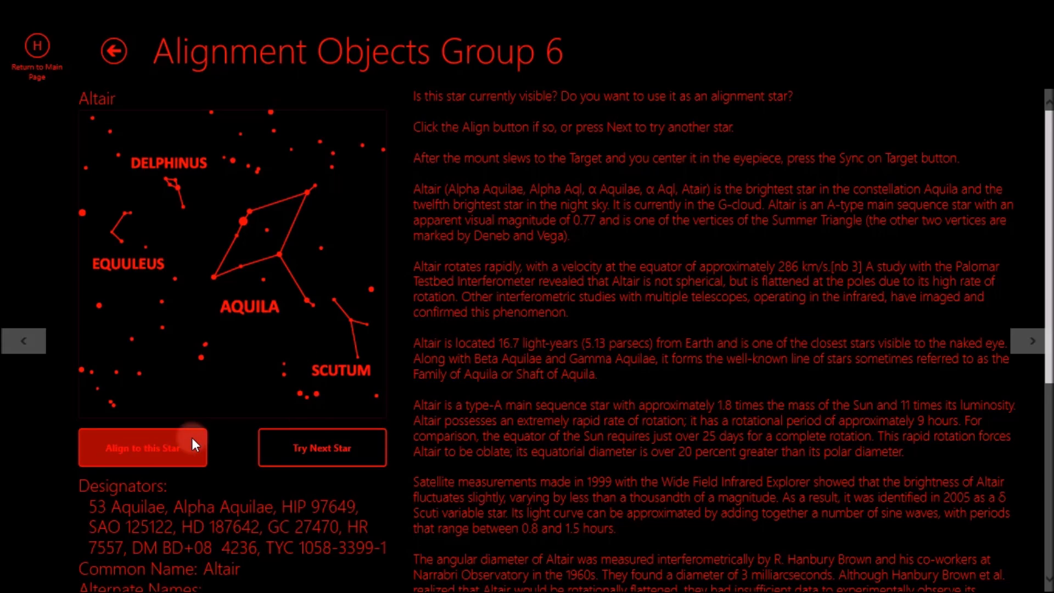
scroll(671, 233, "down", 7)
scroll(672, 274, "up", 7)
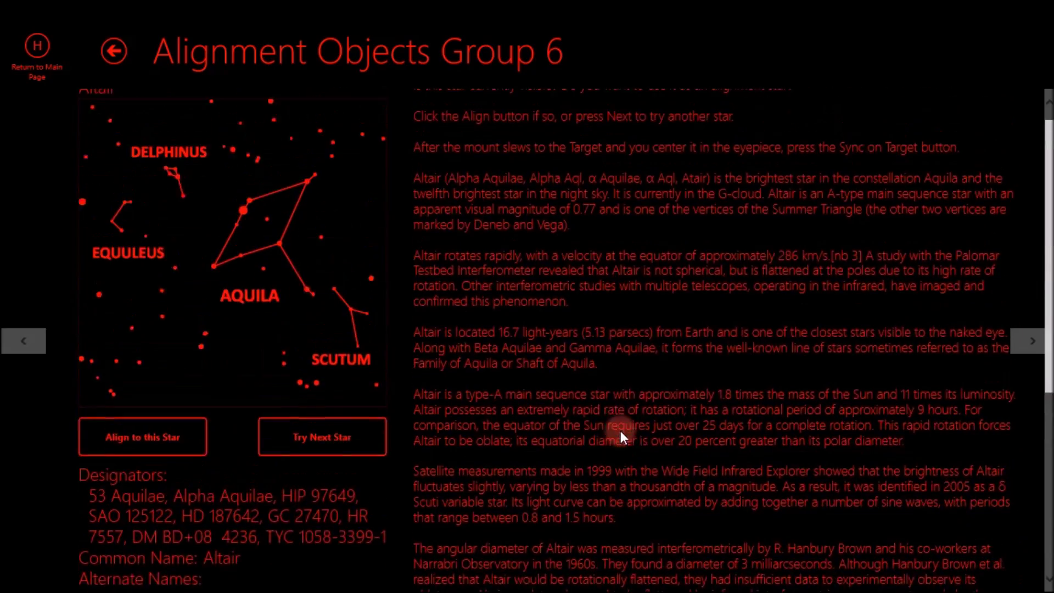
scroll(609, 412, "down", 4)
scroll(606, 399, "up", 4)
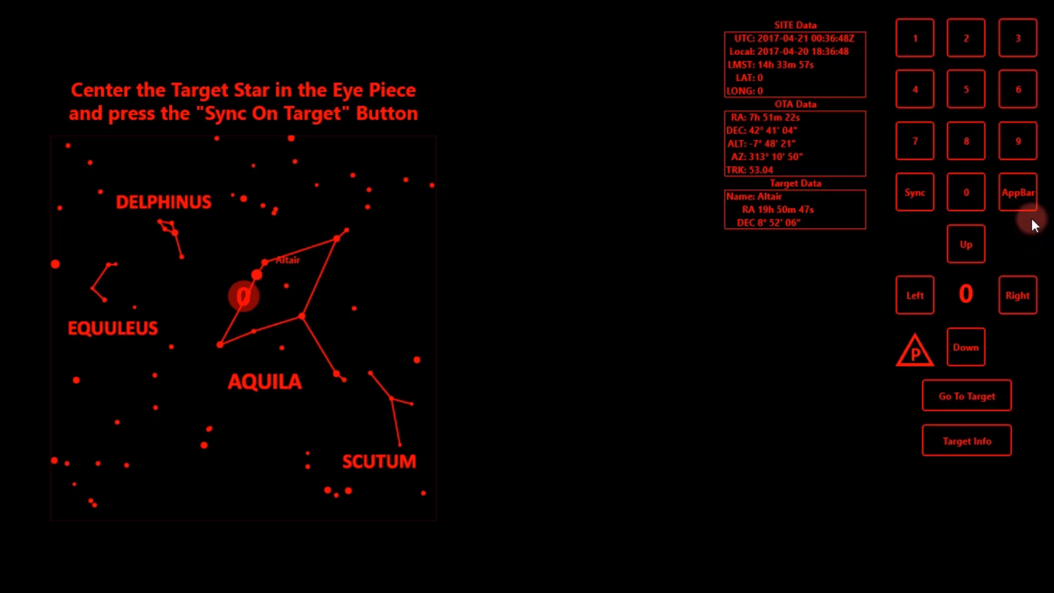
left_click(1030, 199)
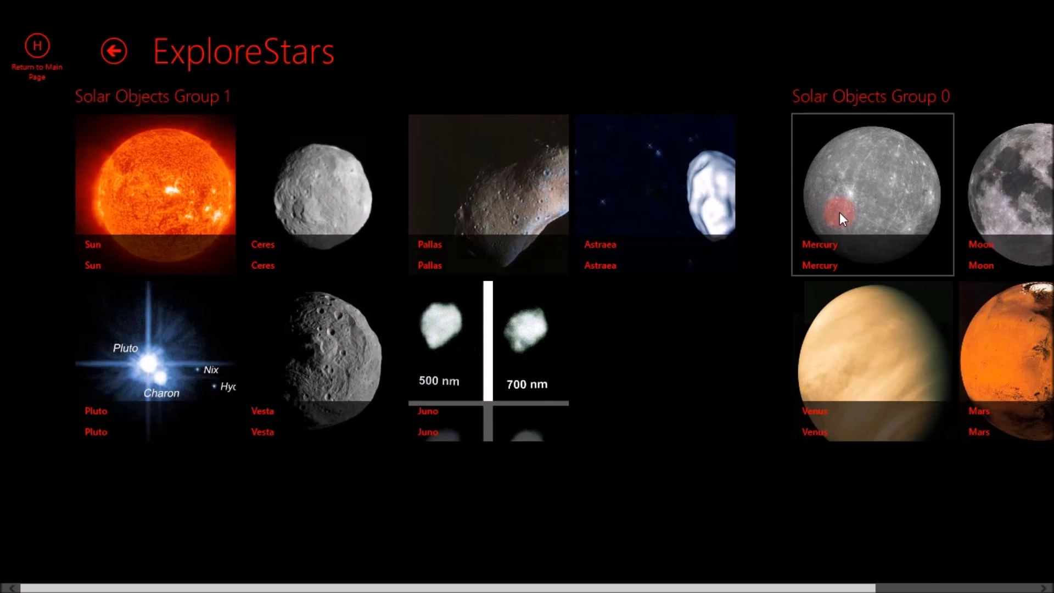
- Look through the solar system objects catalogue, from the Sun and the asteroids to the planets up to Neptune
scroll(855, 307, "down", 3)
scroll(846, 314, "down", 3)
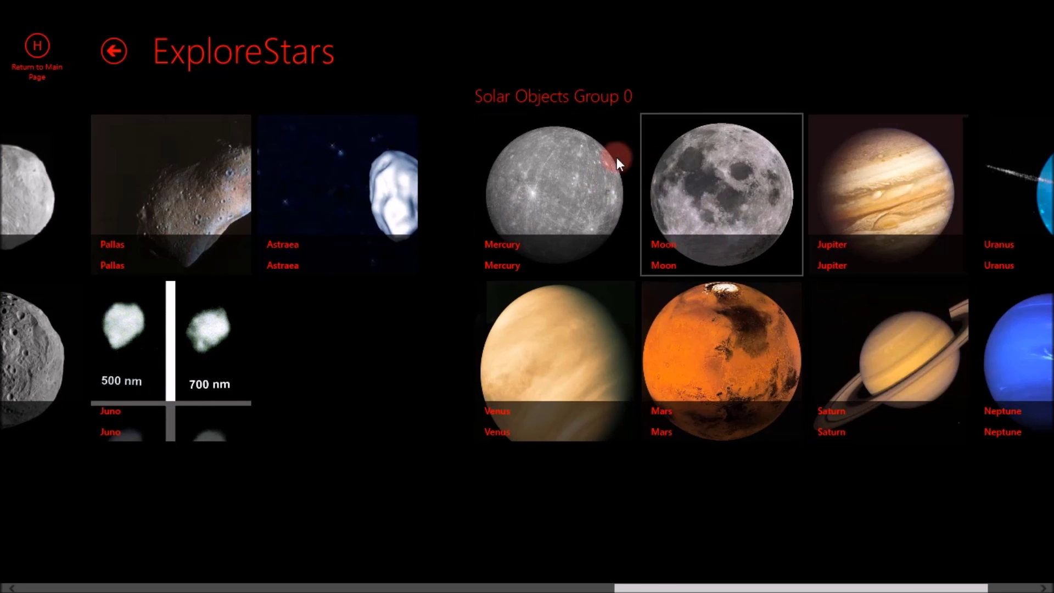
scroll(709, 183, "down", 3)
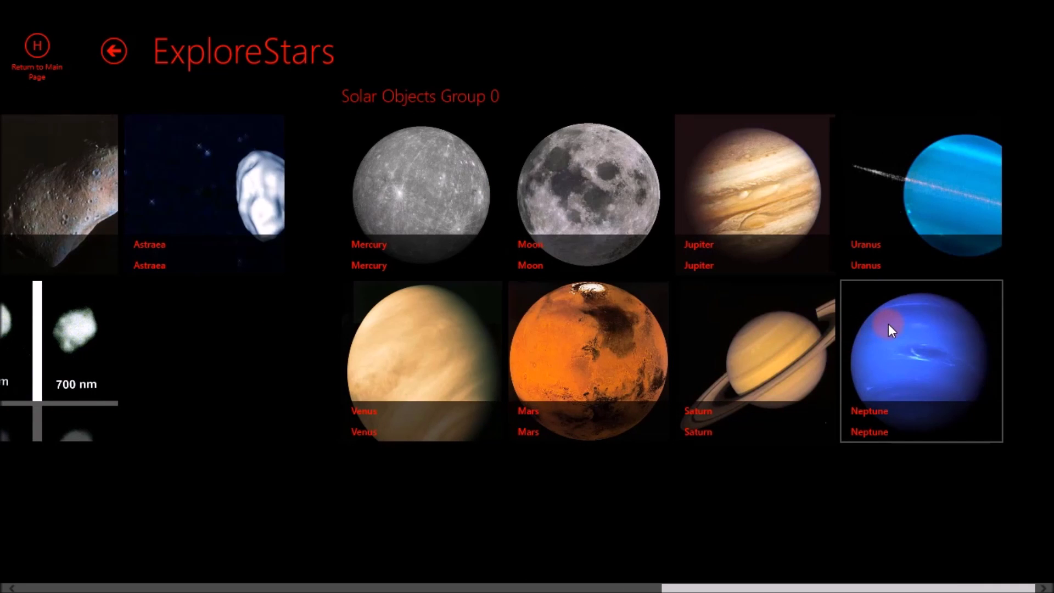
scroll(647, 251, "up", 8)
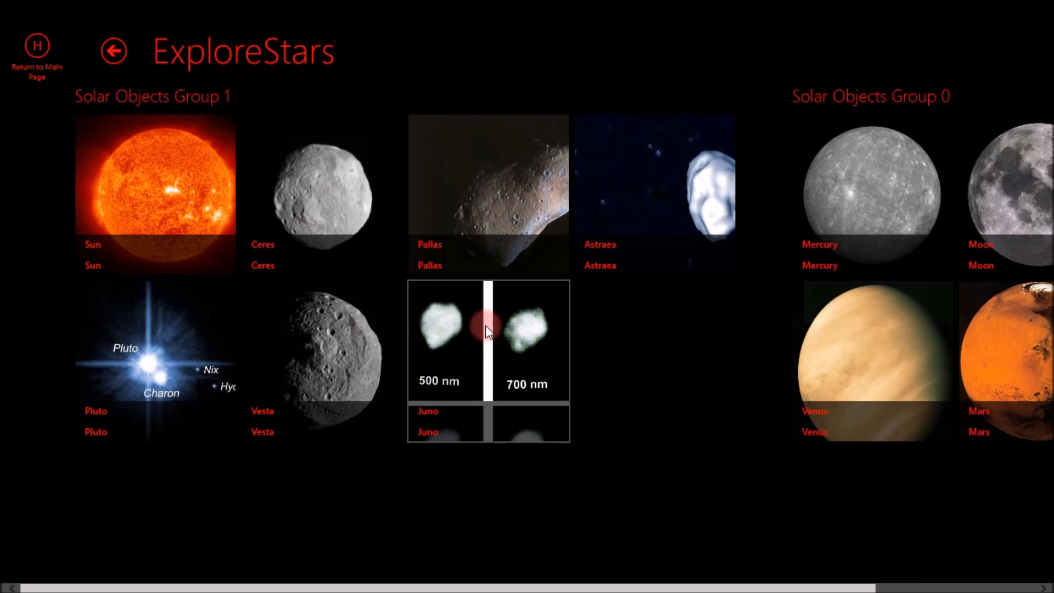
scroll(698, 242, "down", 3)
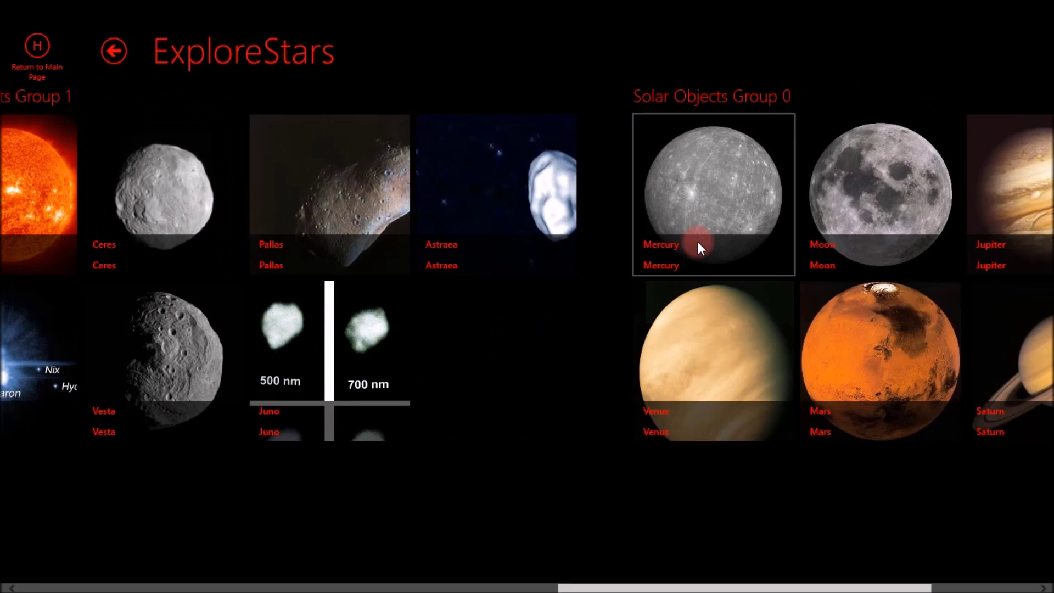
- View the information page of Venus, and return from the solar system catalogue to the mount control page
left_click(711, 192)
scroll(710, 190, "down", 1)
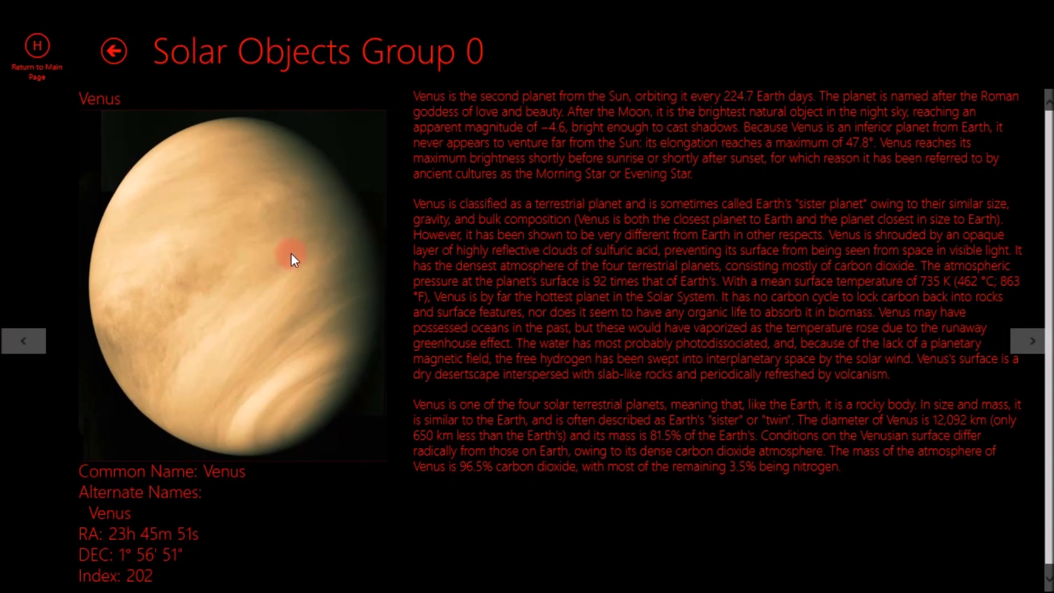
scroll(653, 236, "down", 1)
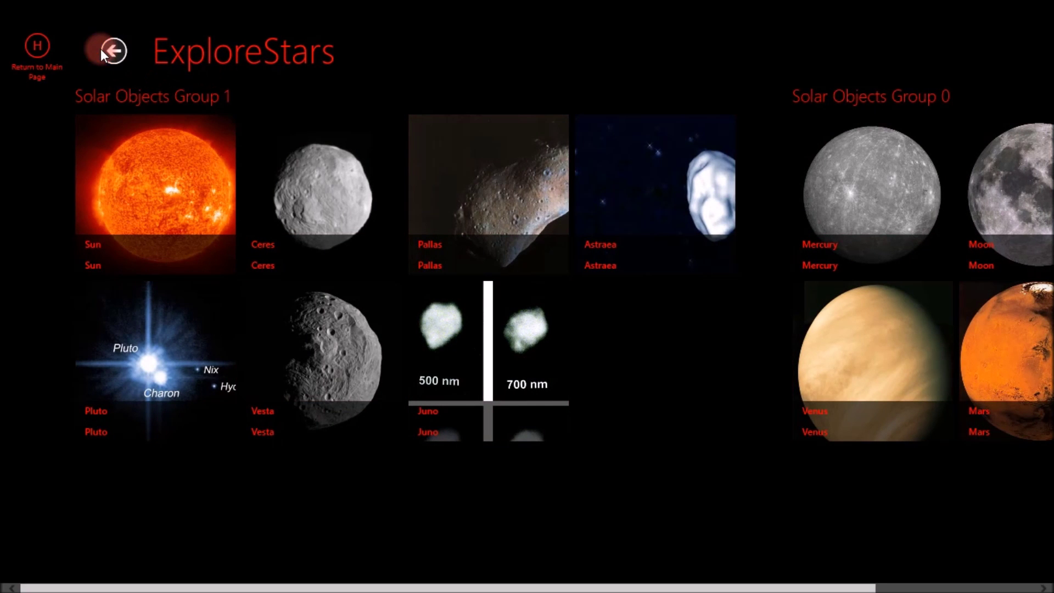
left_click(102, 50)
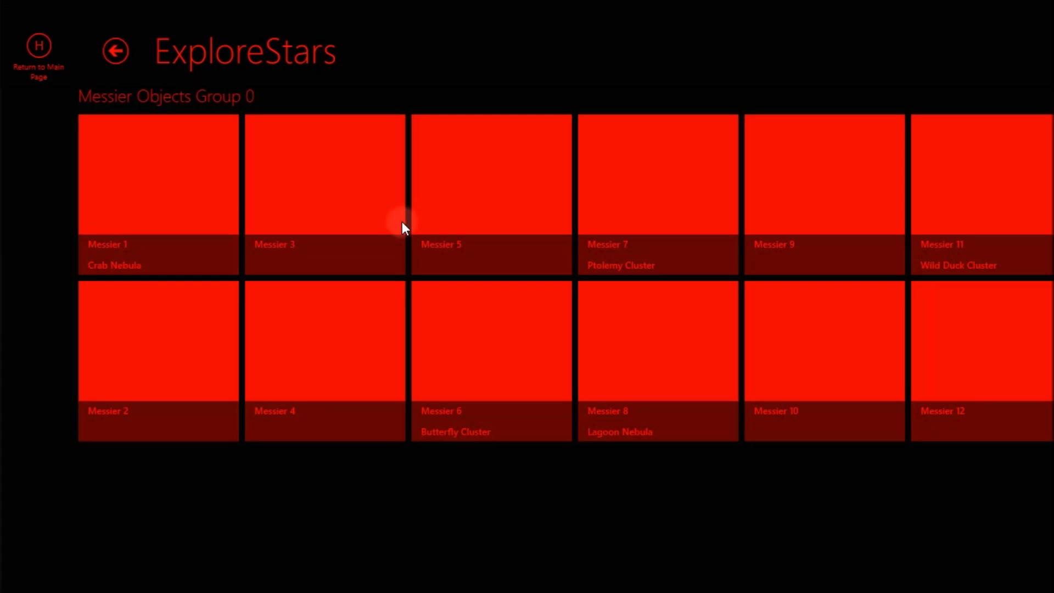
- Examine the Messier objects in Group 0 and the start of Group 1, and return to the mount control page
scroll(329, 203, "down", 2)
left_click(114, 51)
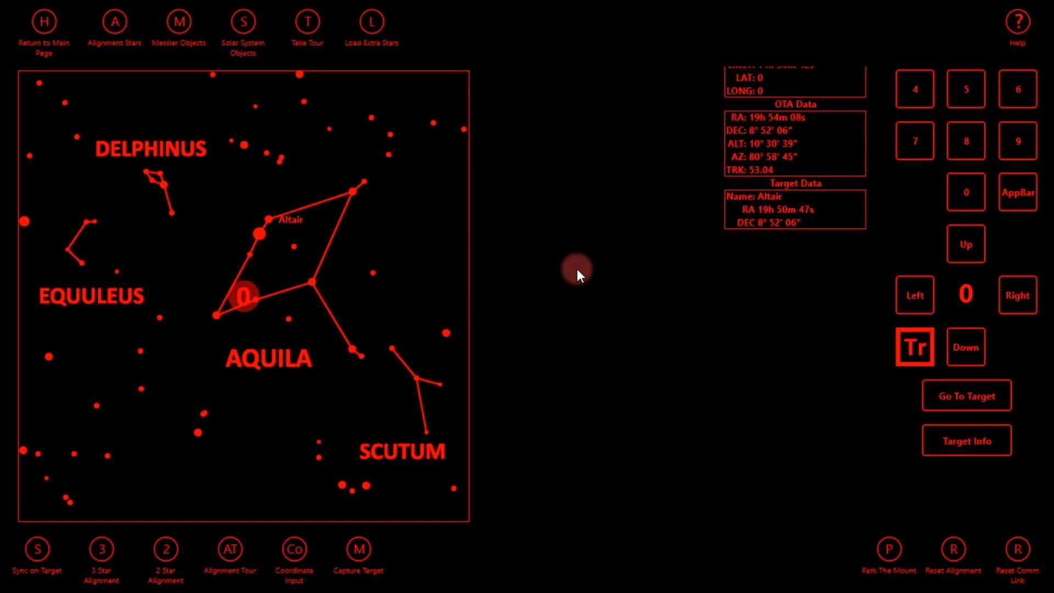
left_click(179, 34)
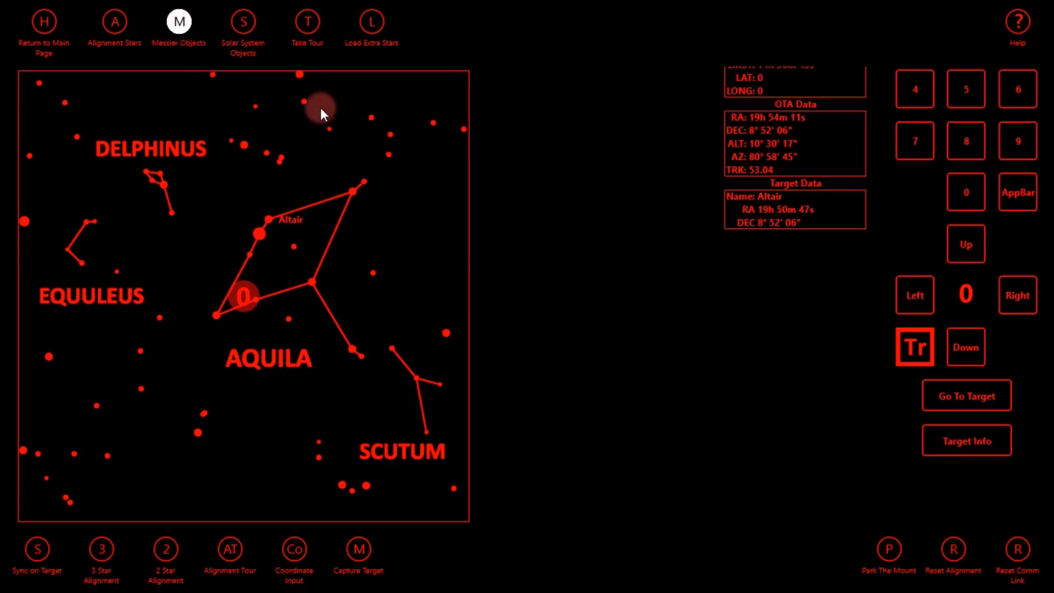
scroll(655, 312, "down", 5)
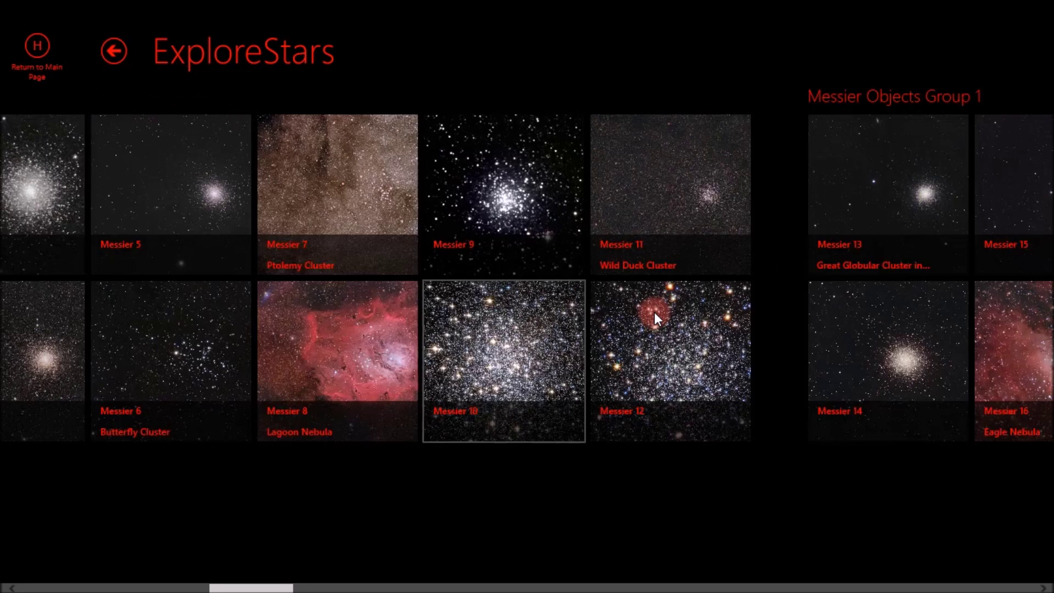
scroll(648, 312, "up", 5)
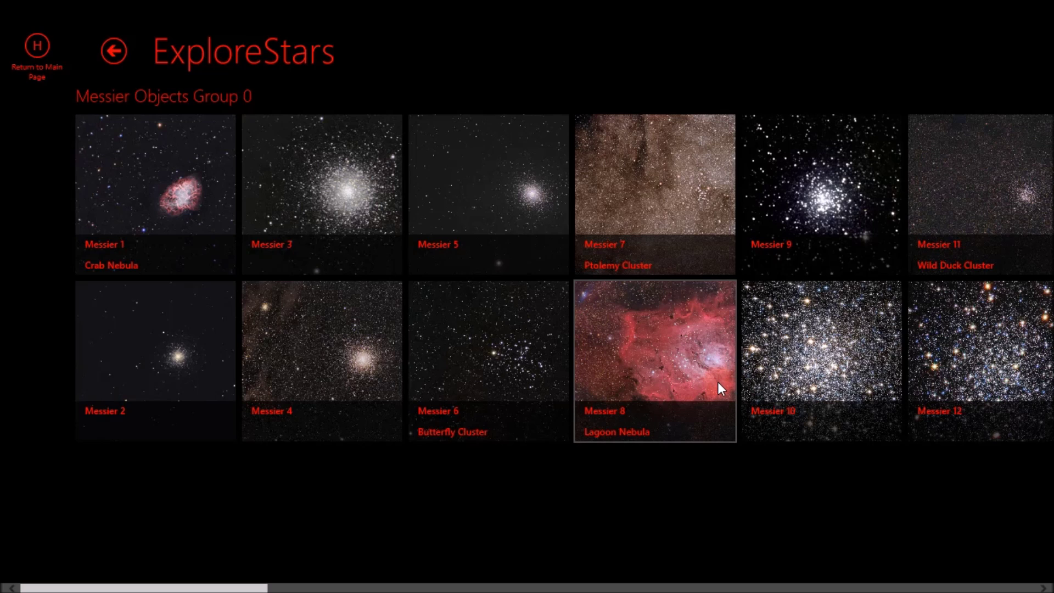
scroll(718, 382, "down", 5)
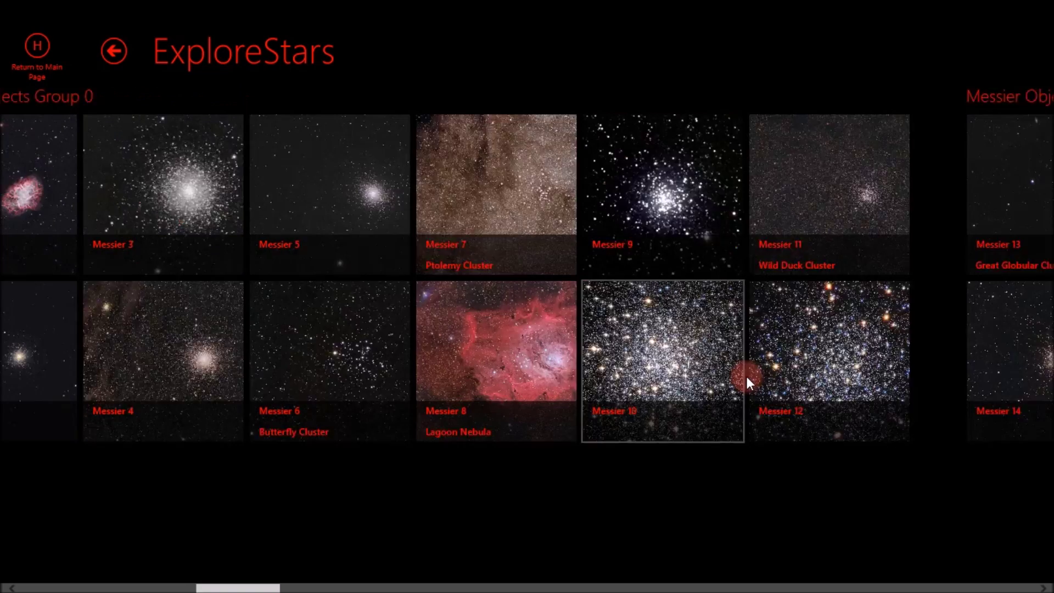
scroll(725, 363, "up", 5)
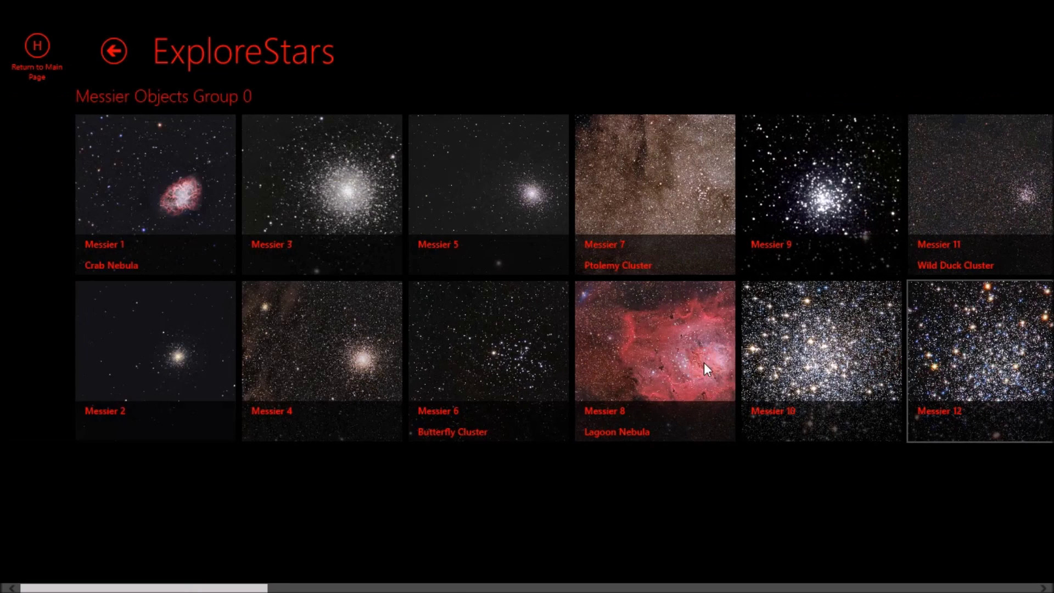
left_click(113, 51)
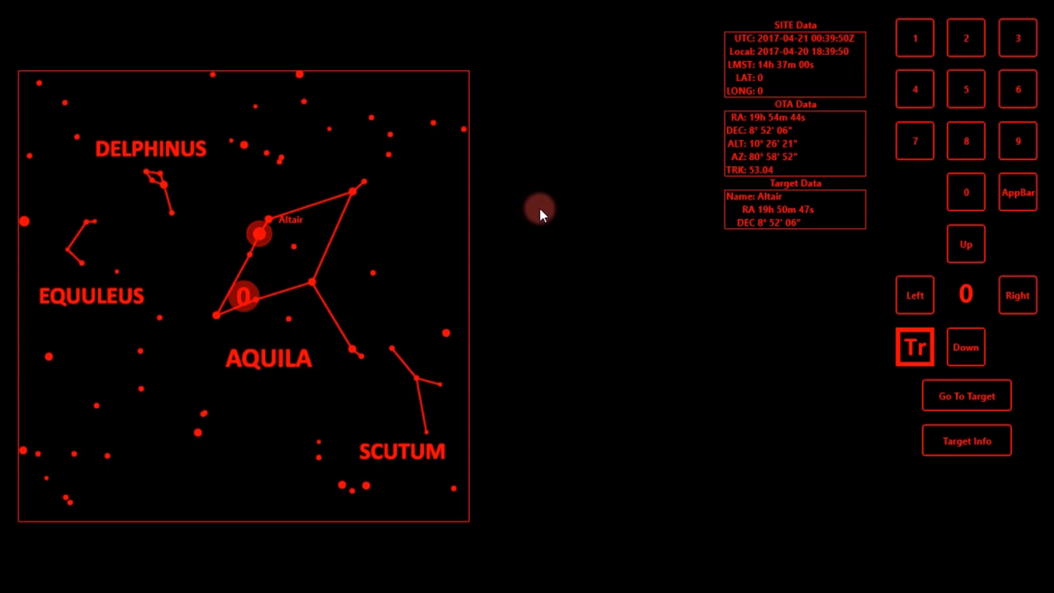